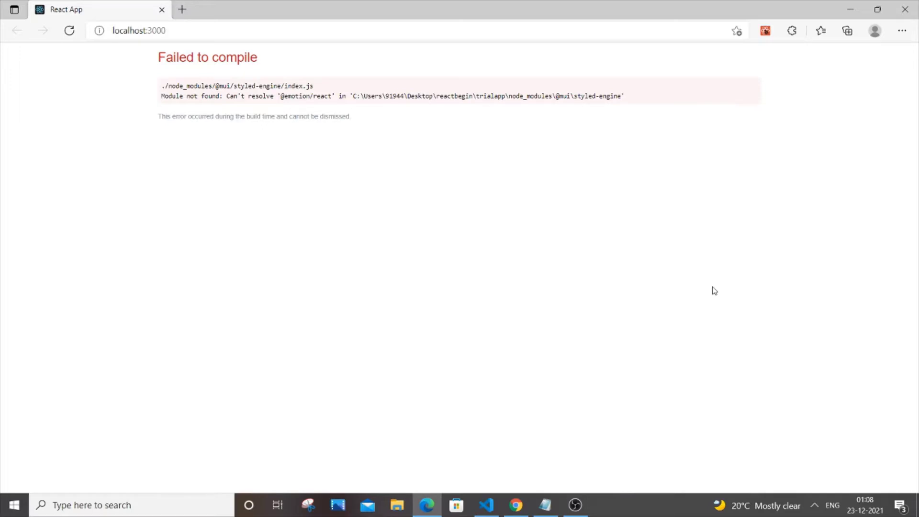
Step: Switch from Edge's Failed to compile page to the VS Code terminal
left_click(487, 506)
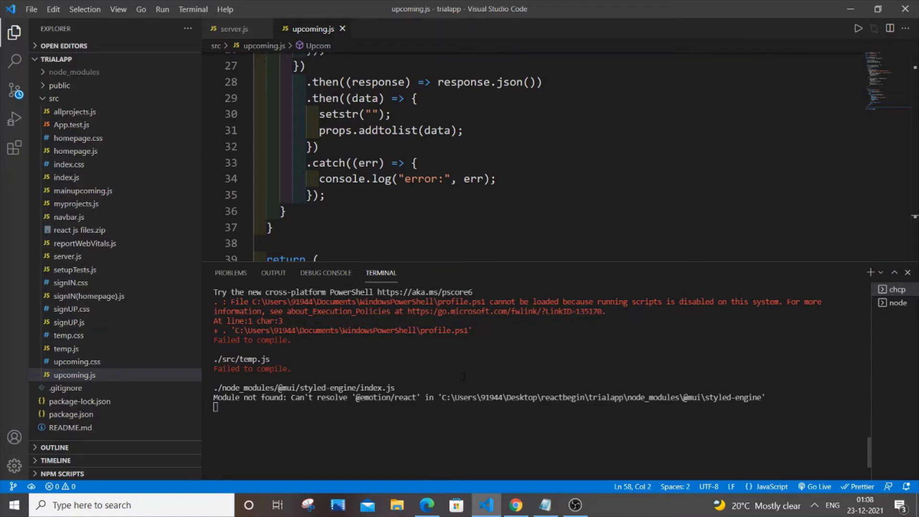
key("alt+Tab")
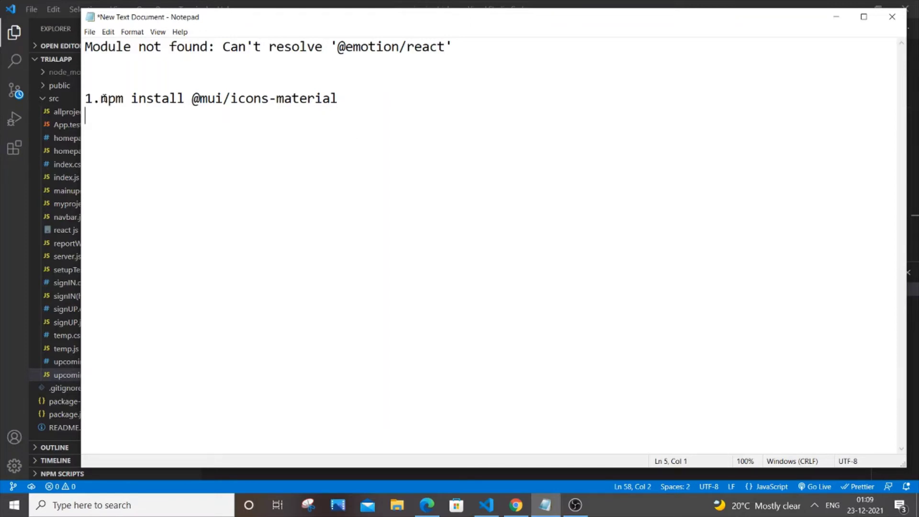
left_click_drag(102, 99, 348, 96)
key("ctrl+c")
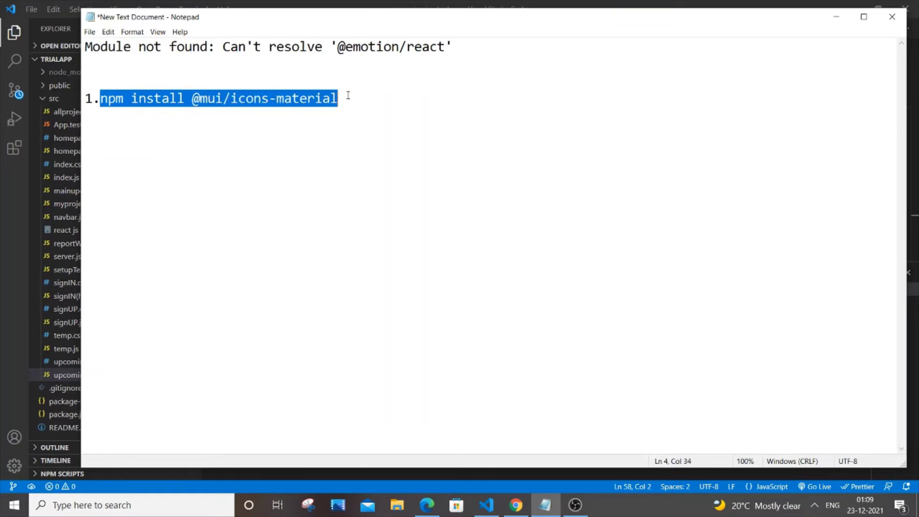
left_click(835, 14)
key("ctrl+v")
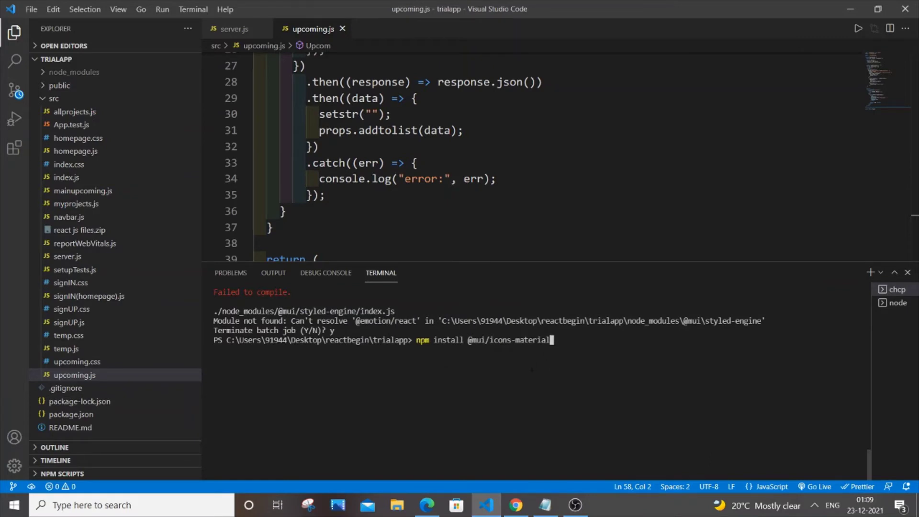
key("BackSpace")
key("BackSpace")
key("BackSpace")
key("BackSpace")
key("BackSpace")
key("BackSpace")
key("BackSpace")
key("BackSpace")
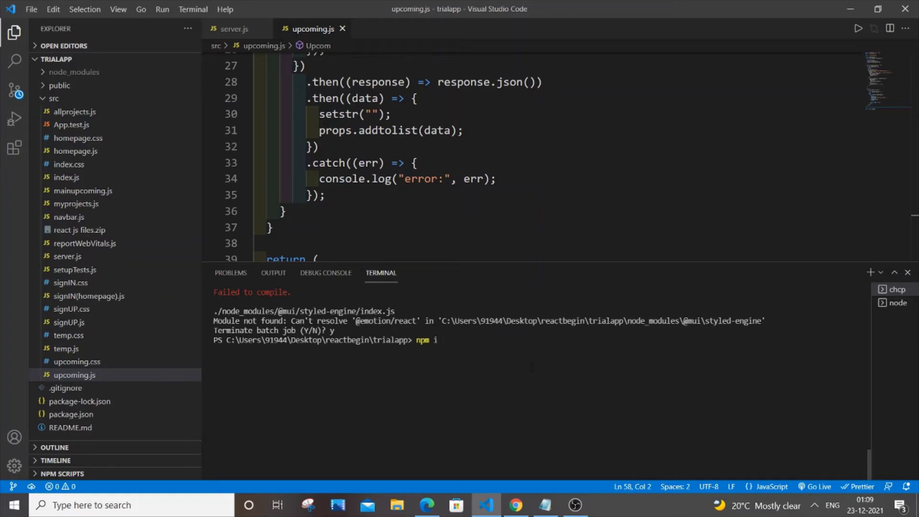
key("BackSpace")
key("BackSpace")
key("BackSpace")
type("npm install  @emotion/react")
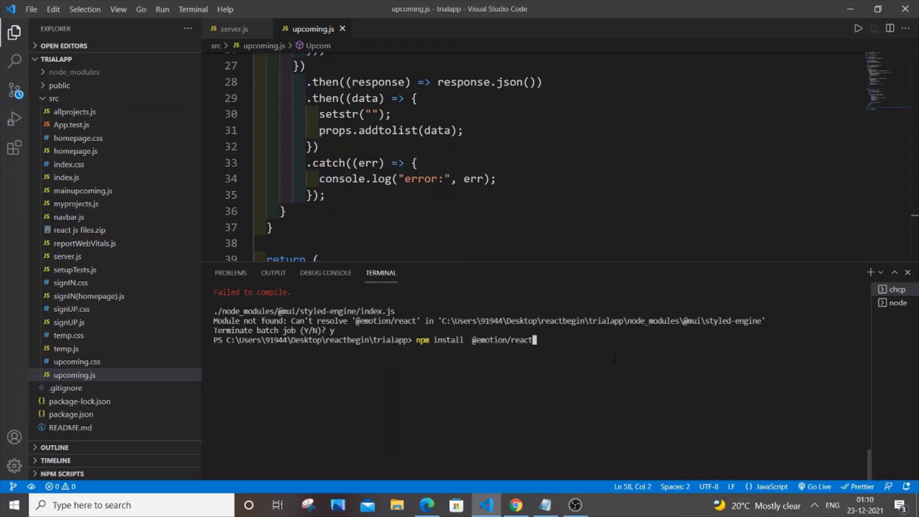
key("Return")
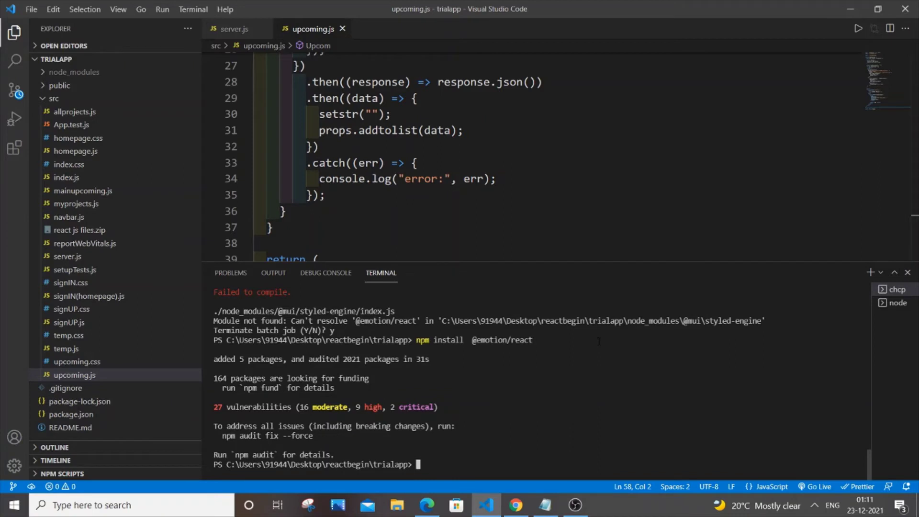
key("Up")
key("Up")
key("Return")
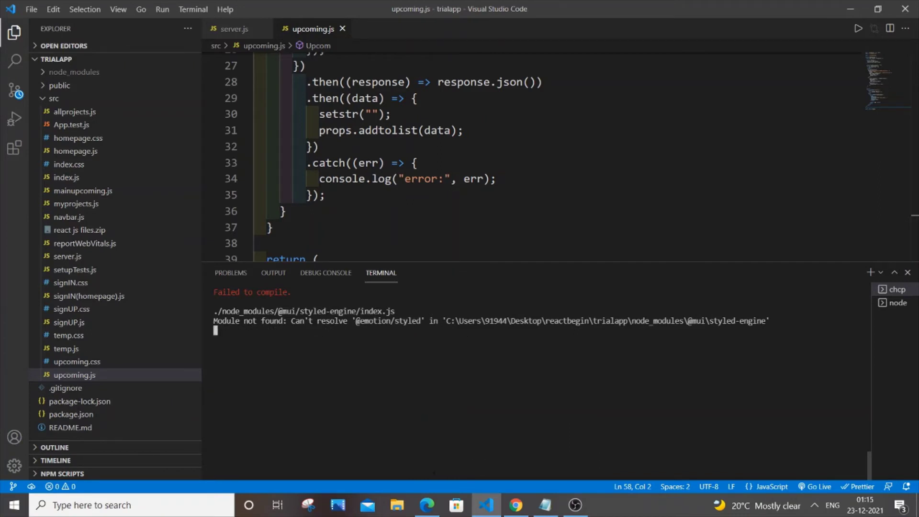
left_click(427, 505)
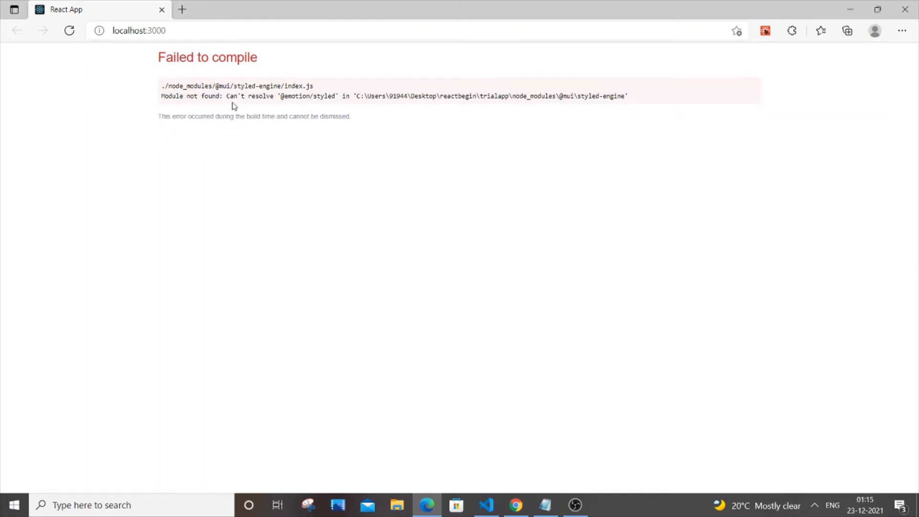
left_click(486, 506)
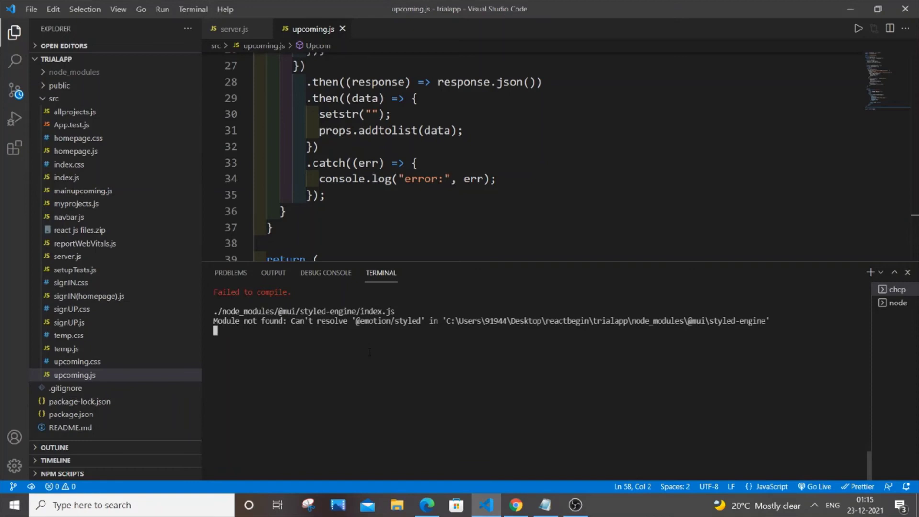
key("ctrl+c")
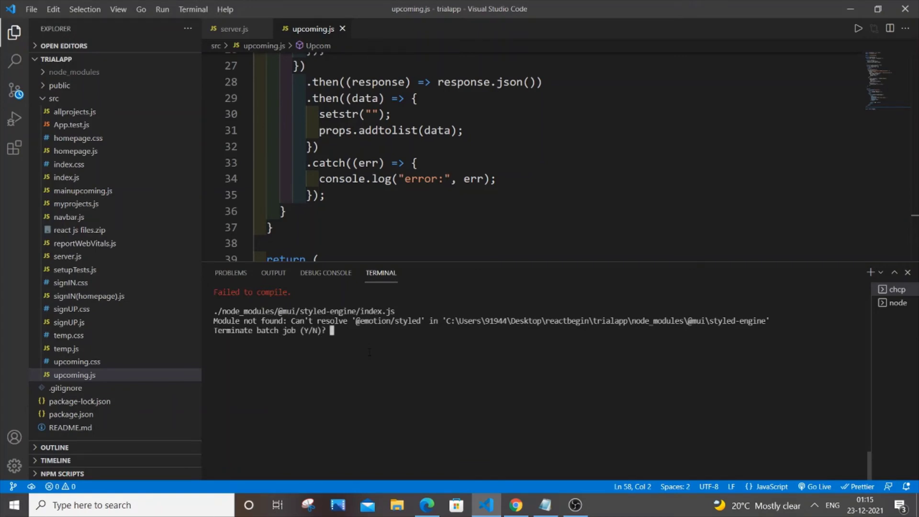
type("y")
key("Return")
type("npm install @emotion/styled")
key("Return")
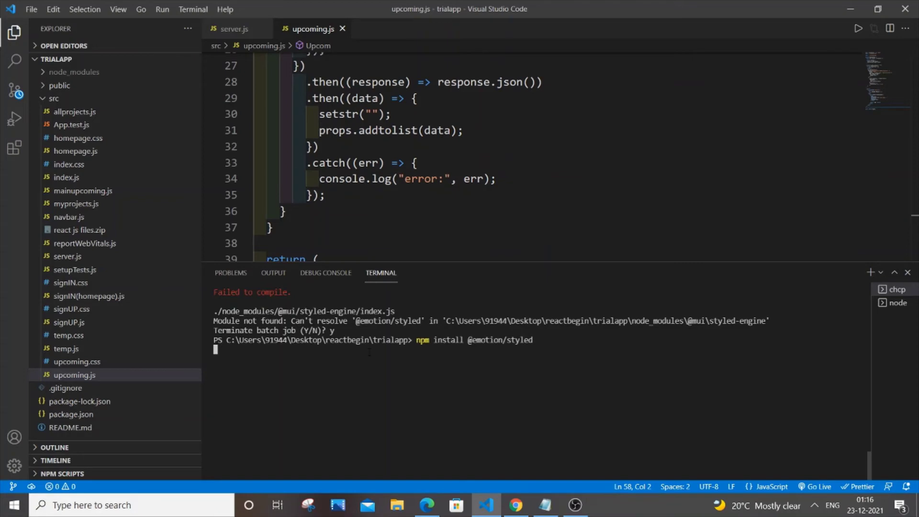
left_click(546, 505)
key("Return")
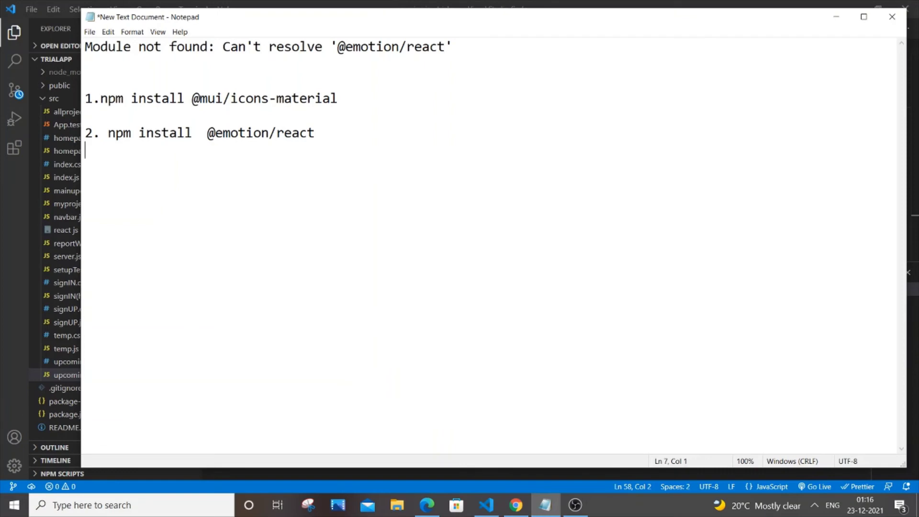
type("3.")
key("ctrl+v")
key("Return")
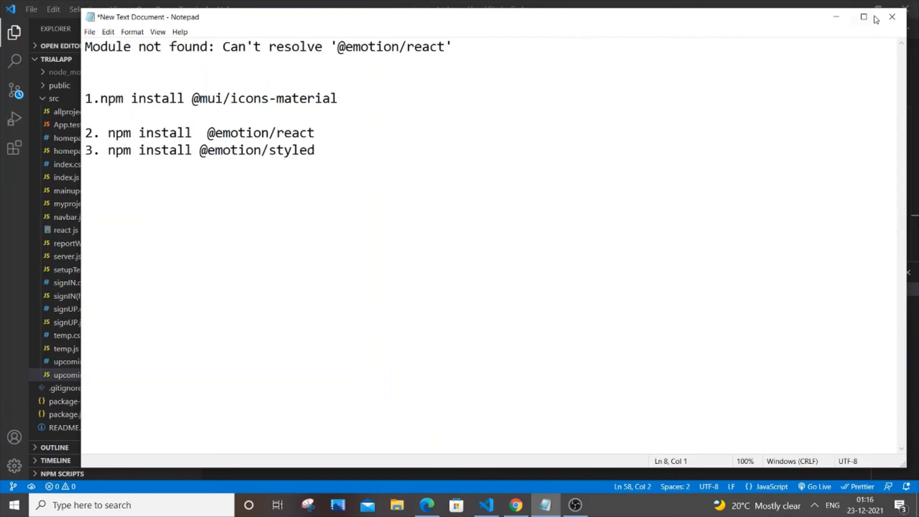
left_click(837, 17)
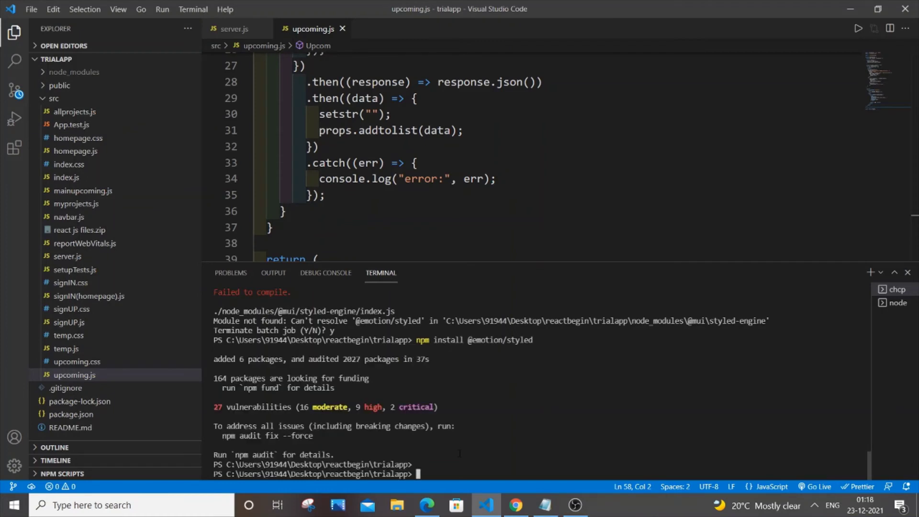
type("npm ")
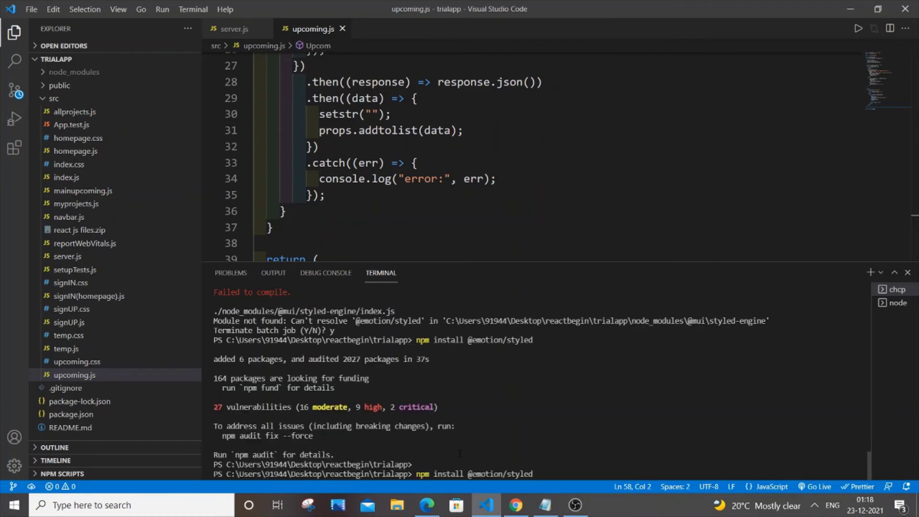
type("start")
Step: Rerun npm start so the app compiles to the Sign In page at localhost:3000
key("Return")
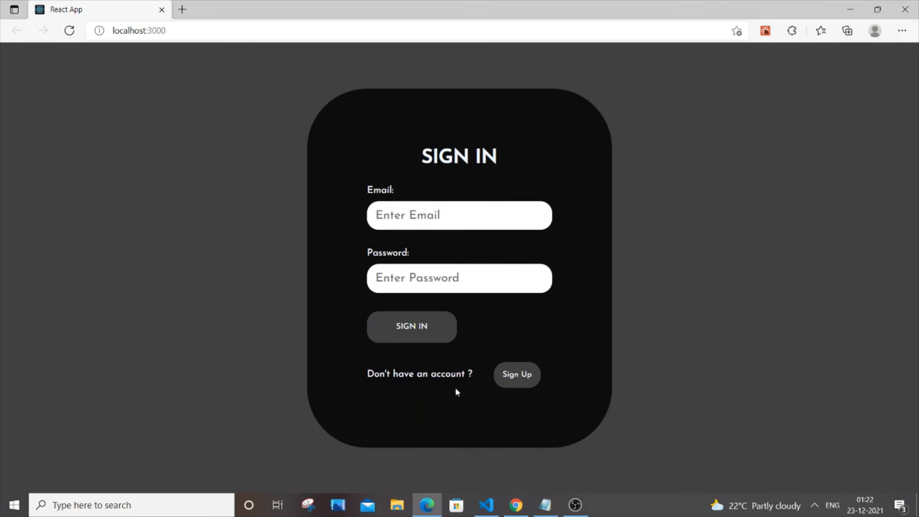
Step: Bring the Notepad list of three install commands in front of the Sign In page
left_click(546, 505)
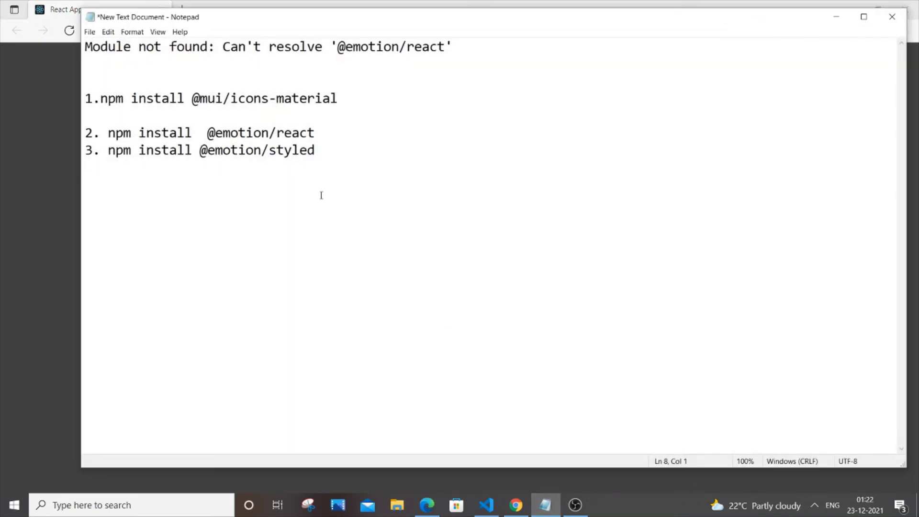